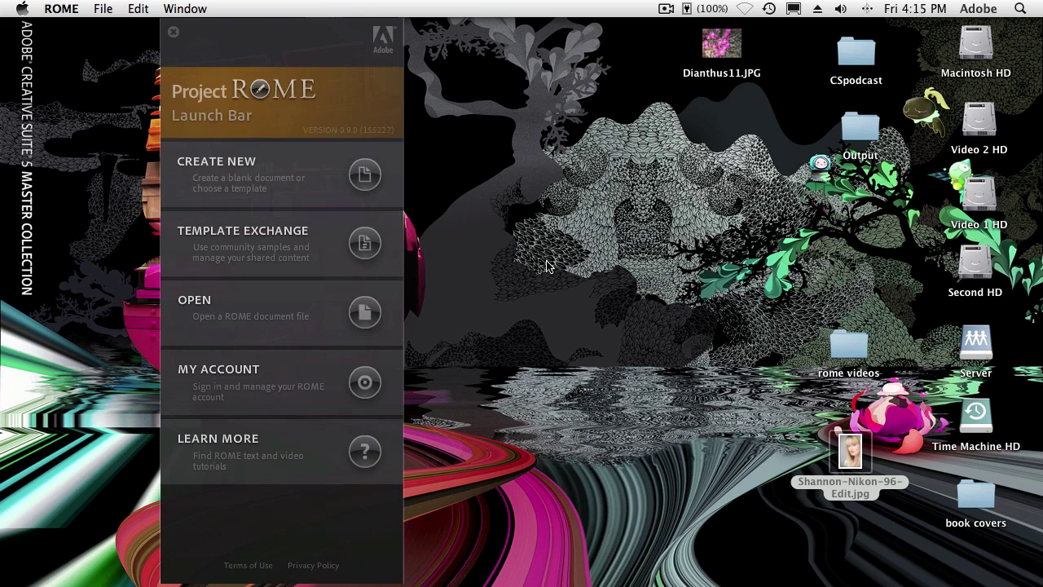
Browse the Animations templates, such as Blank Animation, Anim Clips and Small Animation, via Create New
click(364, 174)
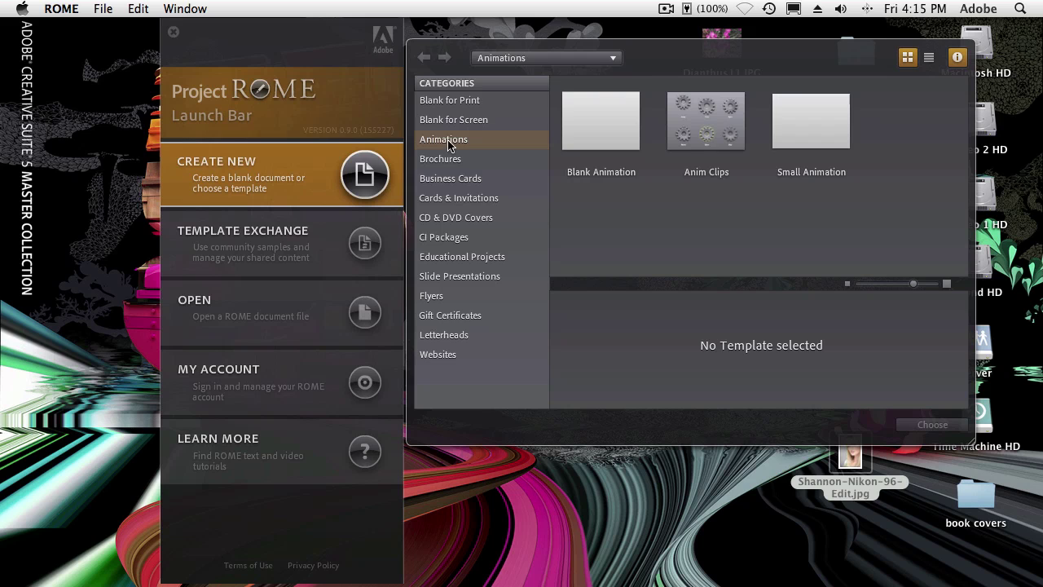
Create Untitled 14.anh from the Blank Animation template, reposition the window and check the View menu
double_click(598, 133)
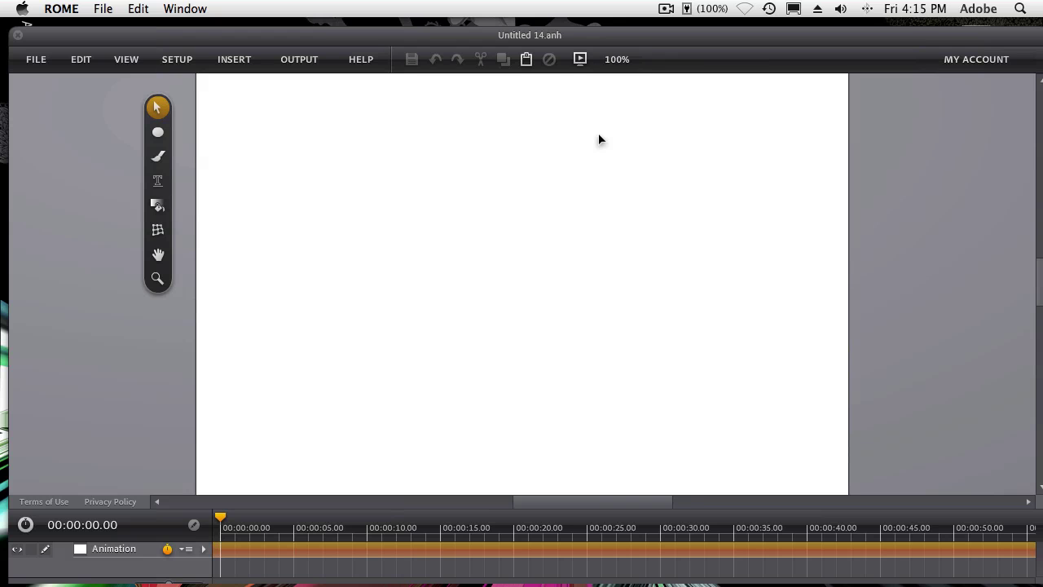
drag(481, 35, 473, 28)
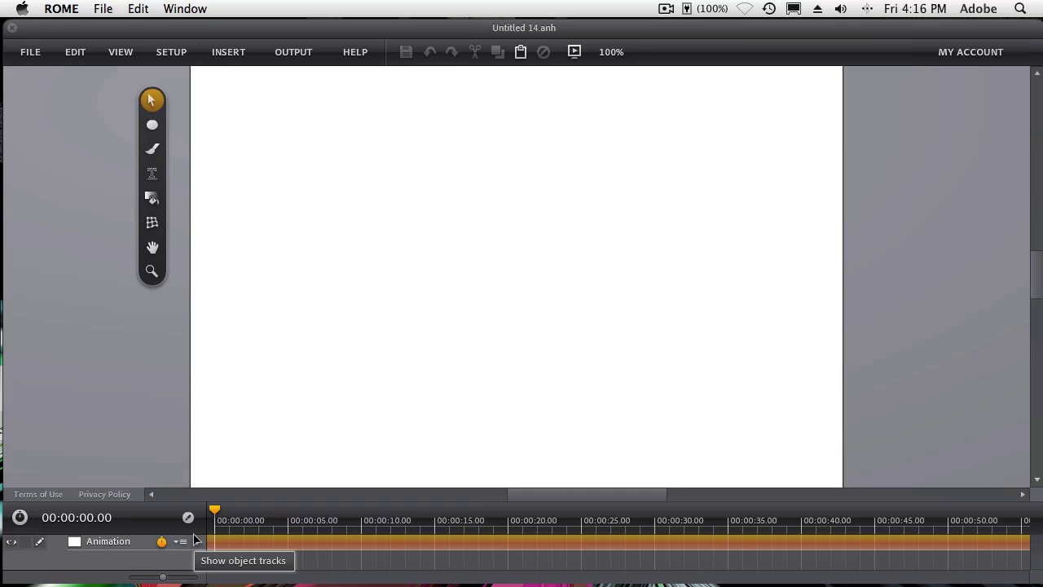
click(120, 54)
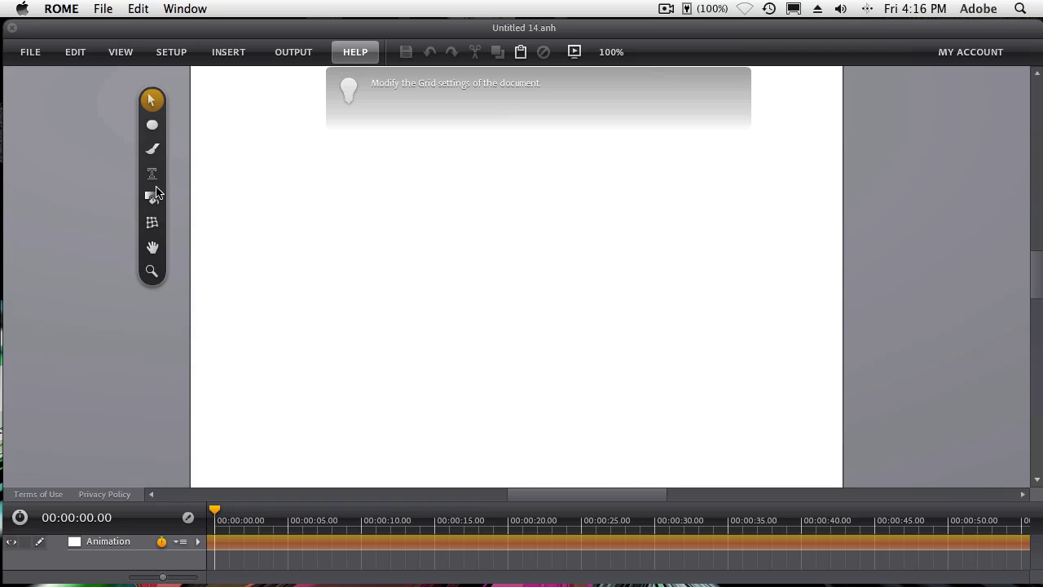
Draw an orange circle near the stage's upper-left with the Circle Tool
click(154, 127)
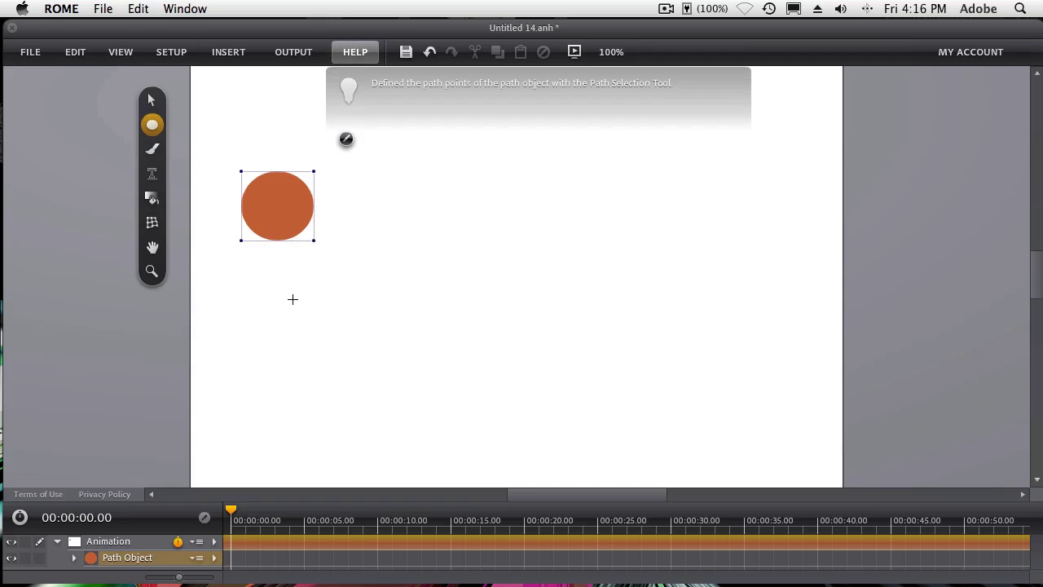
In Animation Mode, keyframe the circle to the lower middle at 2 s and up-right at 3 s
click(21, 520)
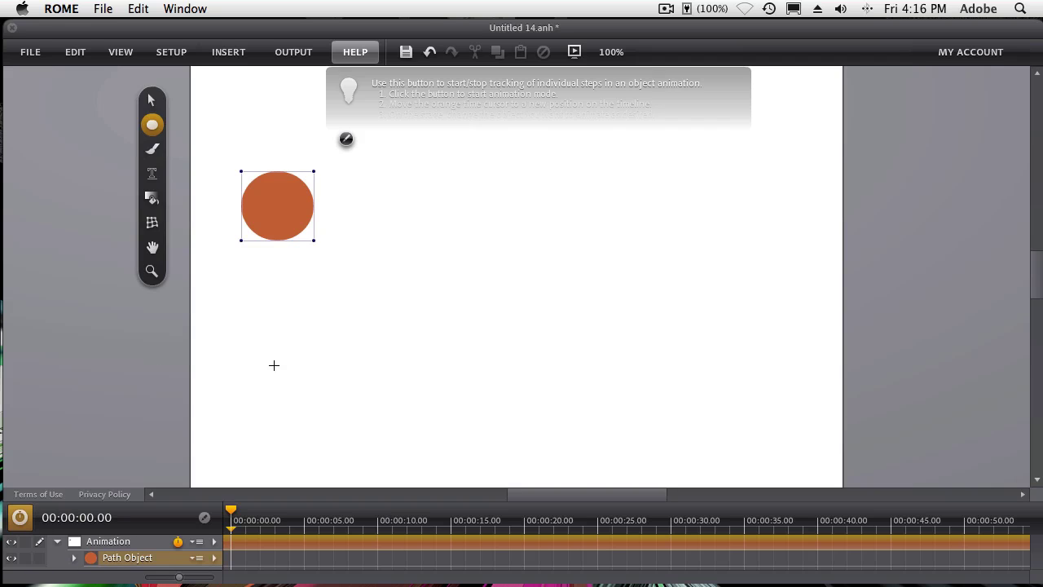
click(152, 100)
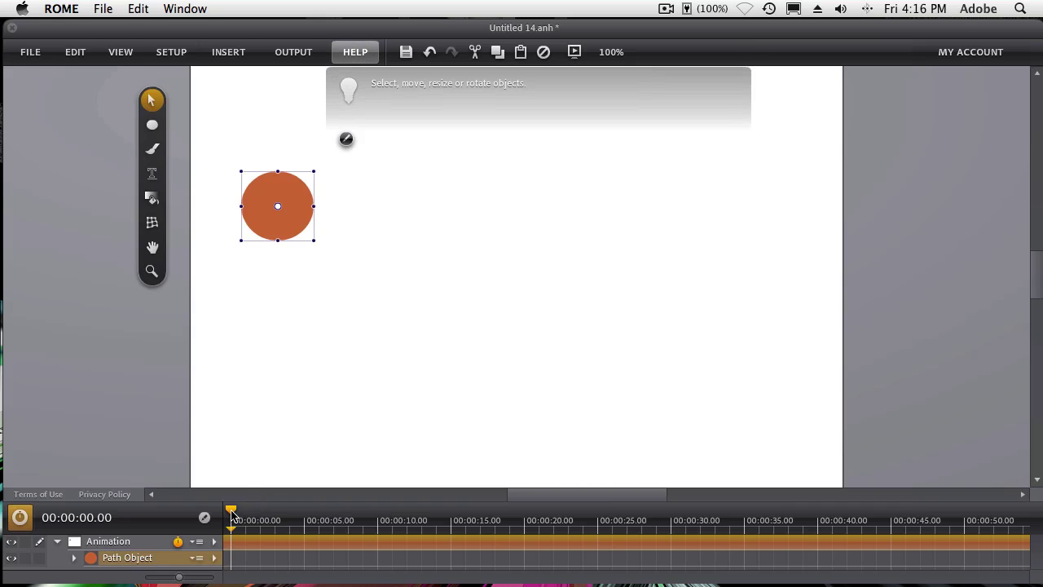
drag(231, 511, 260, 512)
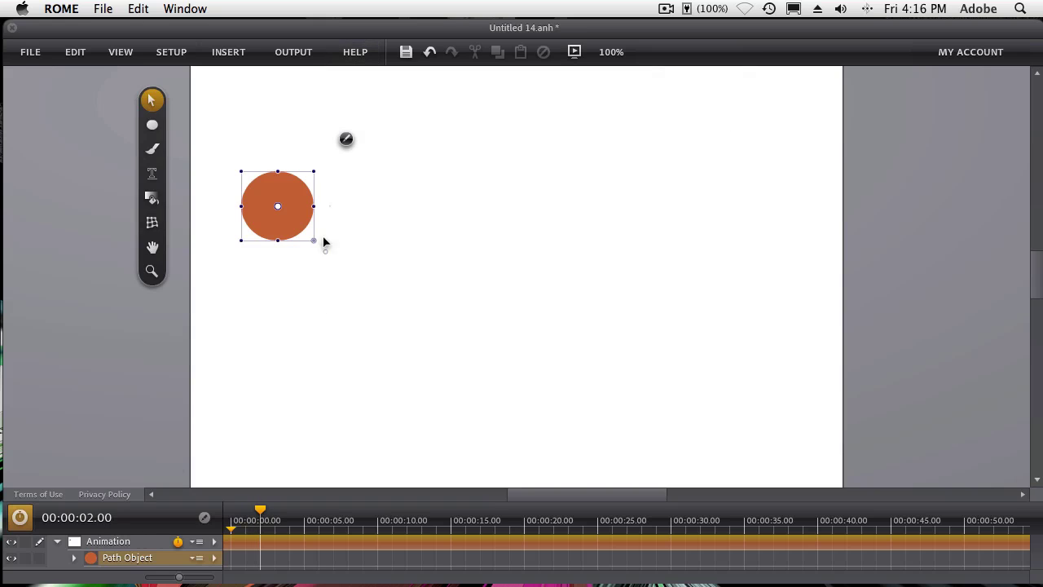
drag(295, 226, 518, 399)
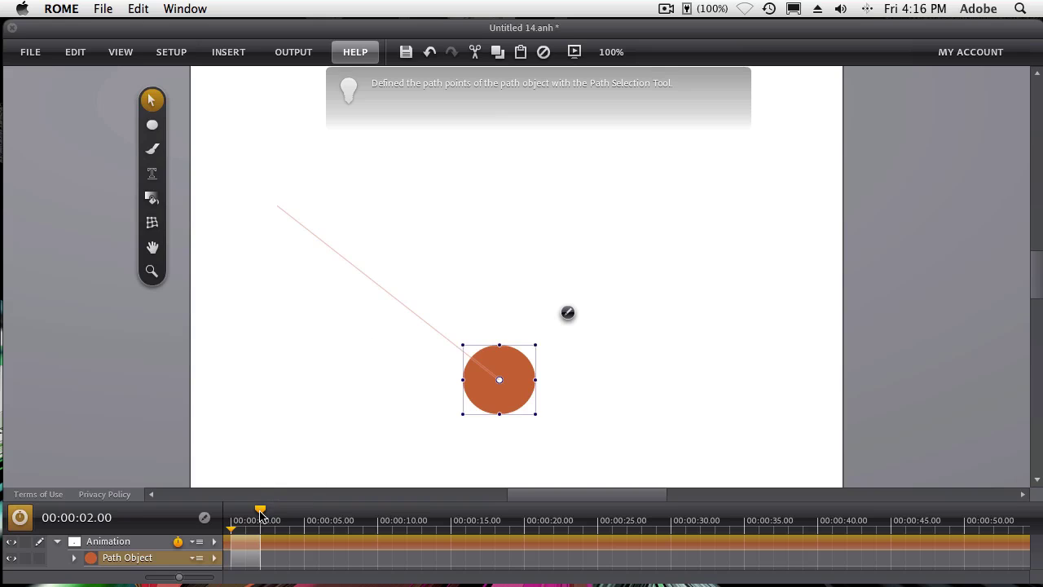
drag(260, 512, 276, 511)
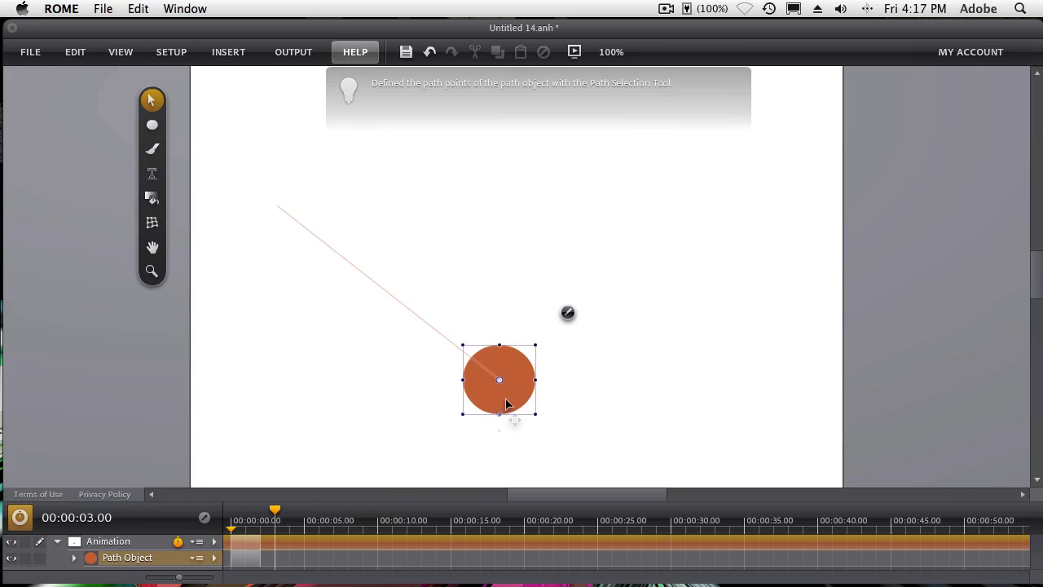
drag(505, 399, 692, 326)
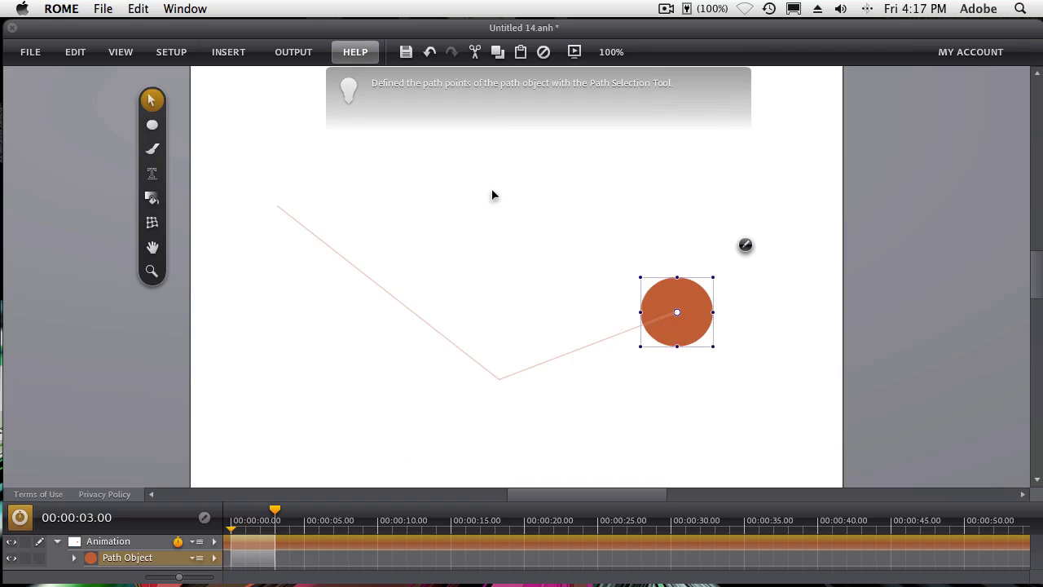
click(574, 54)
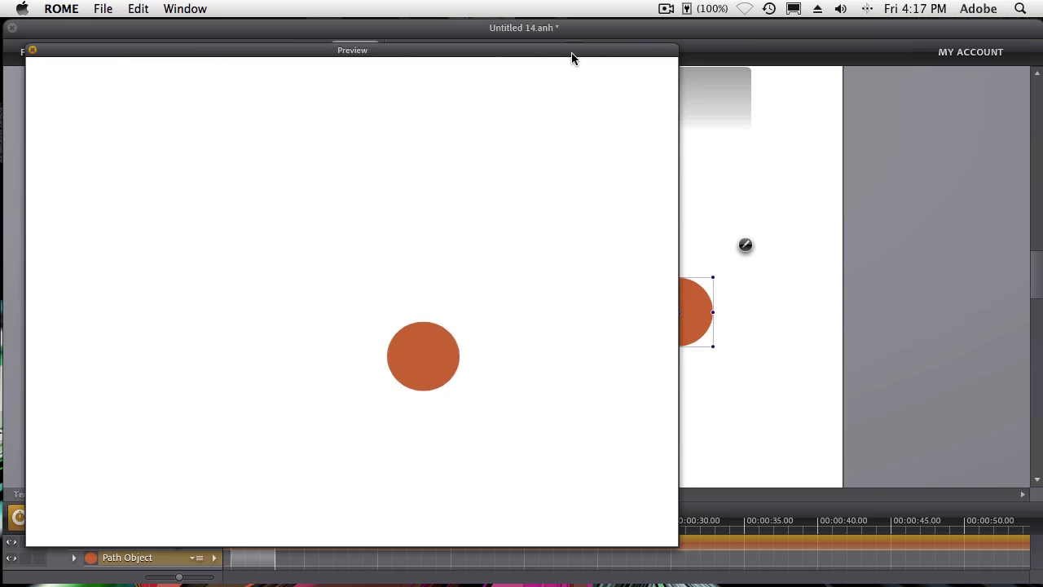
click(32, 50)
click(30, 52)
click(245, 250)
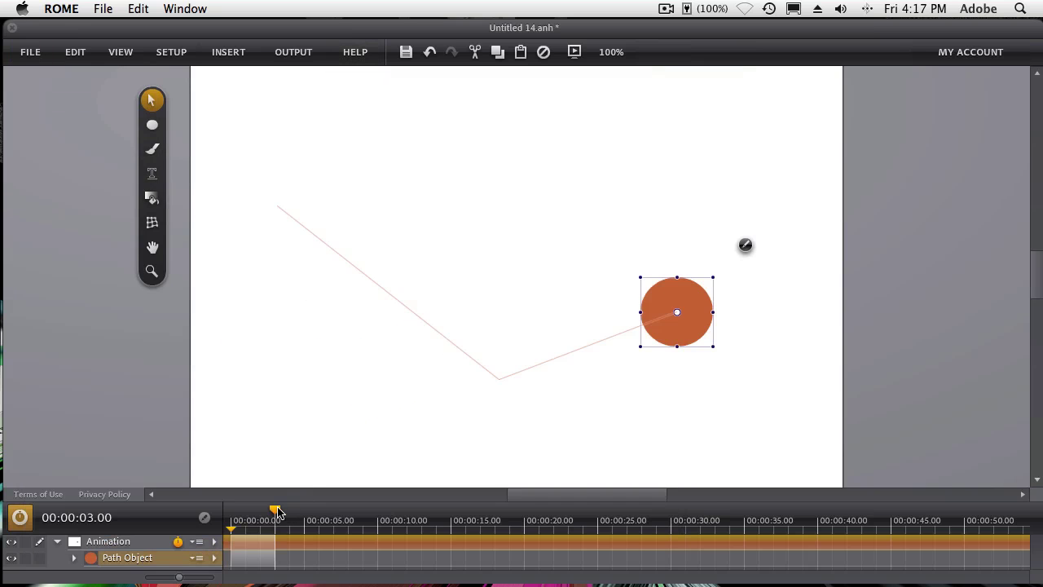
mouse_move(275, 509)
mouse_down()
mouse_move(231, 519)
mouse_move(260, 518)
mouse_up()
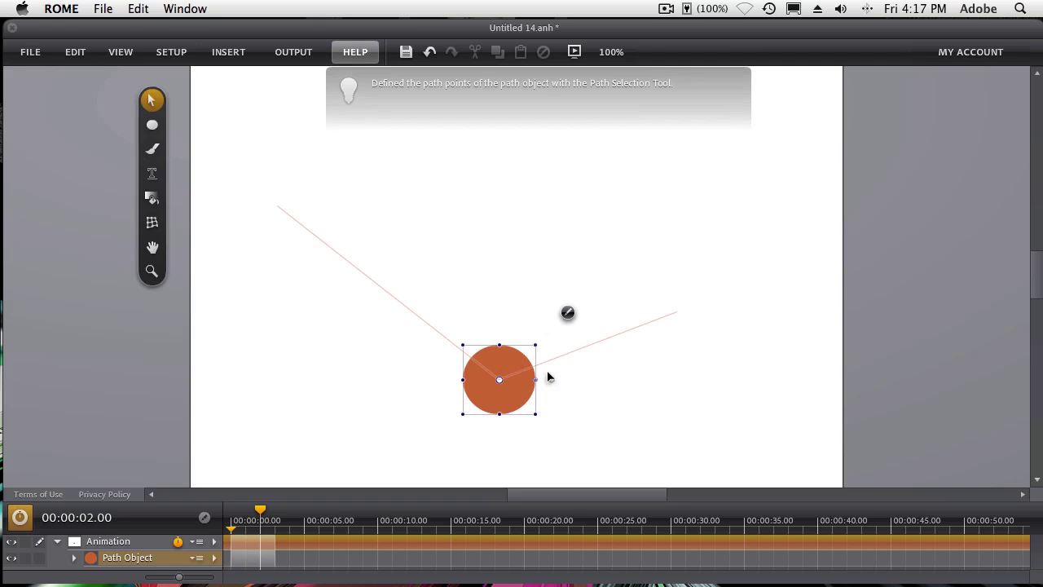
Change the circle's fill to purple at the 2-second mark
click(568, 313)
mouse_move(595, 306)
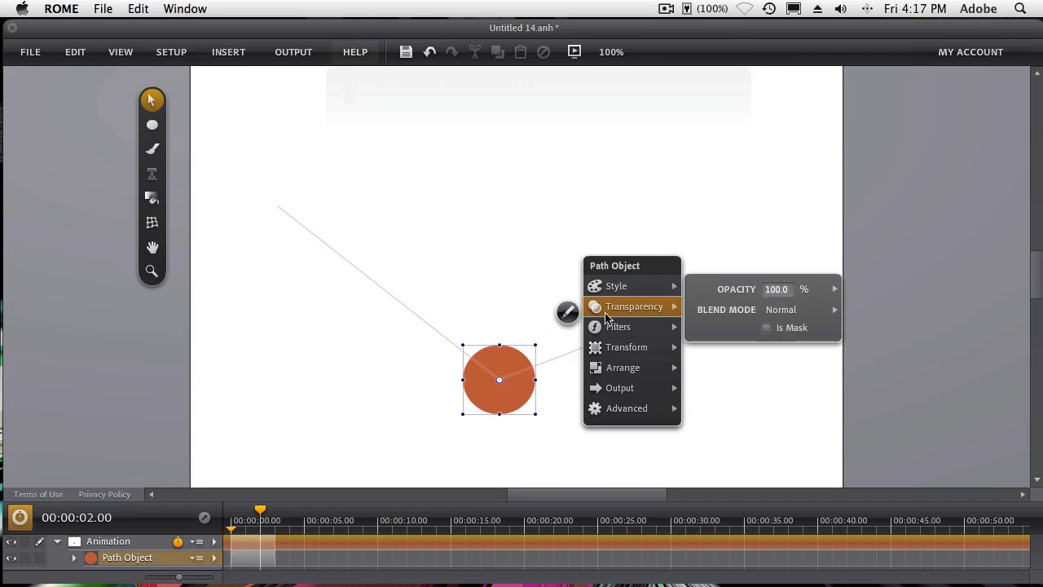
mouse_move(613, 286)
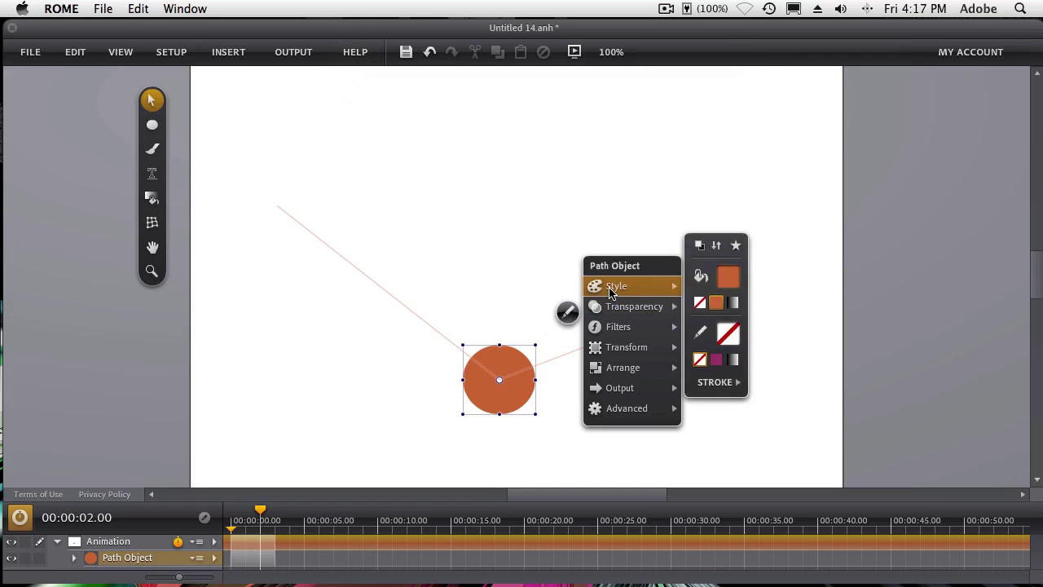
click(733, 277)
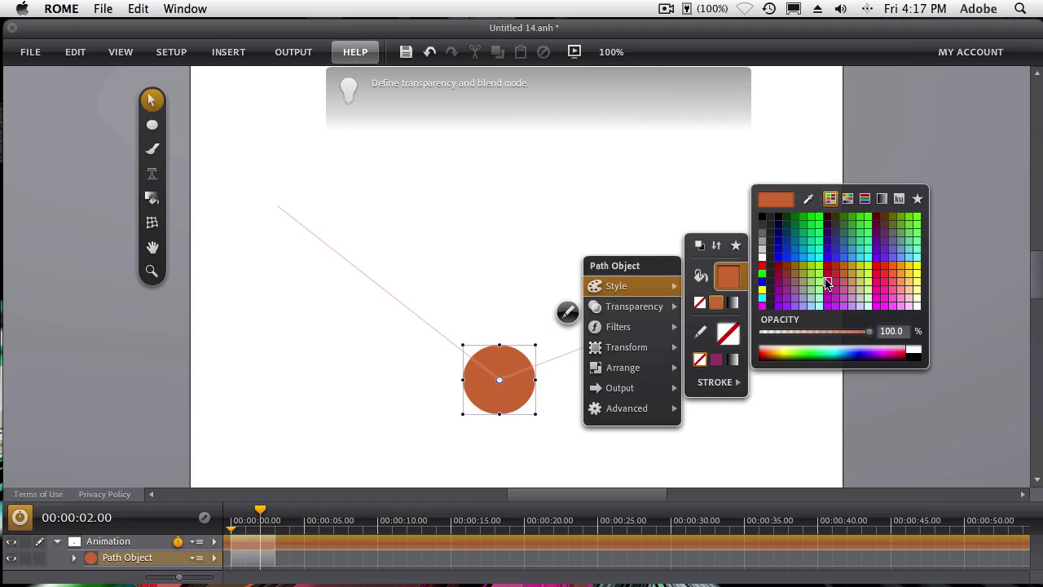
click(885, 239)
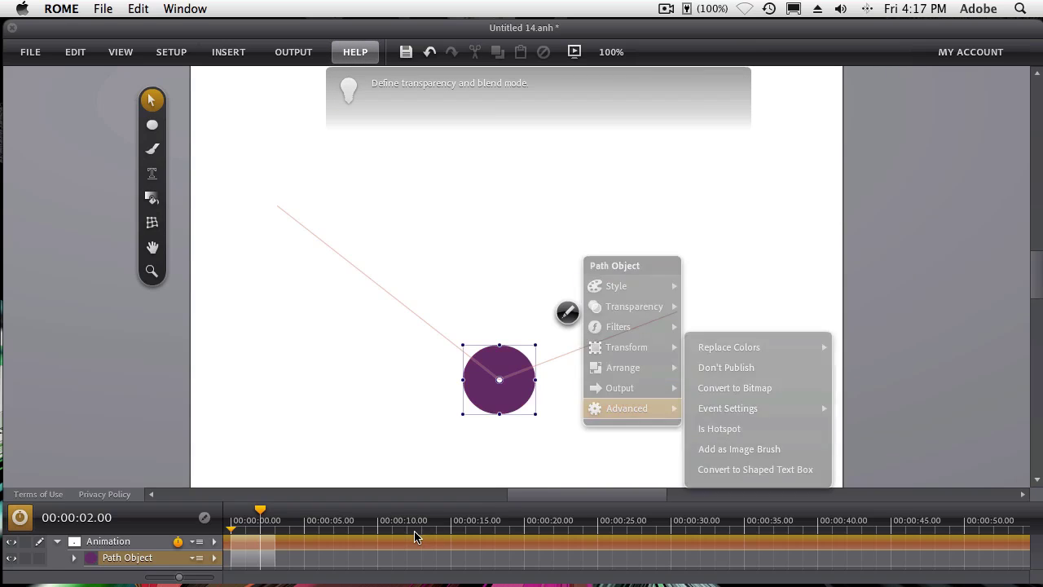
At 3.10 seconds, change the circle's fill to red
drag(261, 511, 277, 511)
click(744, 244)
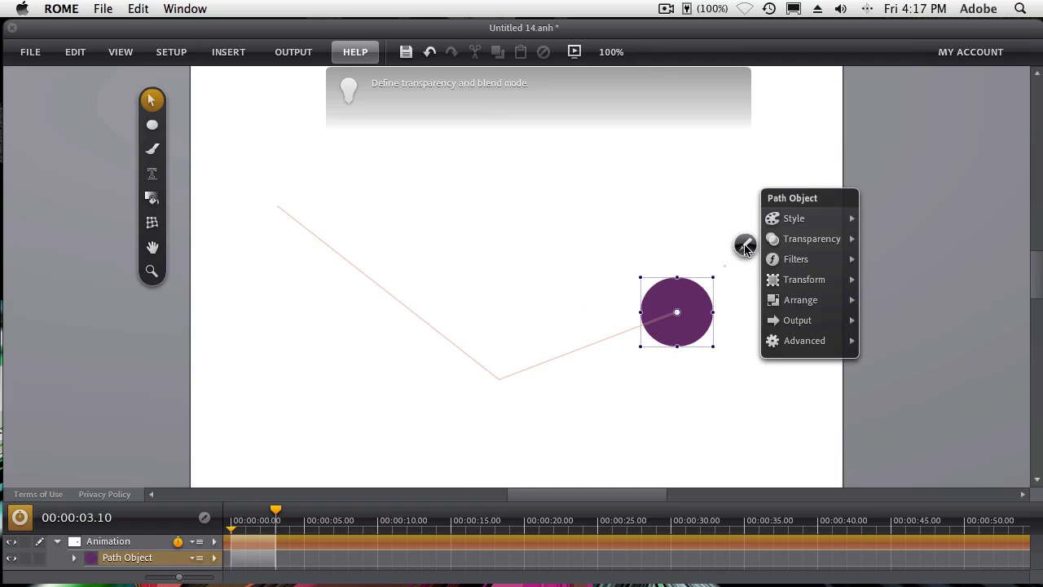
mouse_move(784, 245)
mouse_move(794, 219)
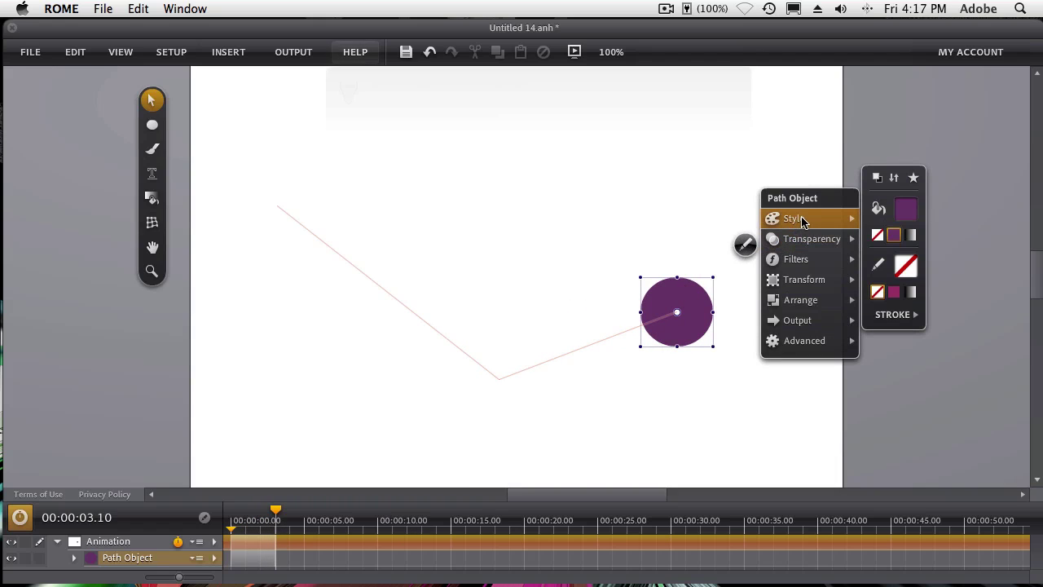
click(908, 210)
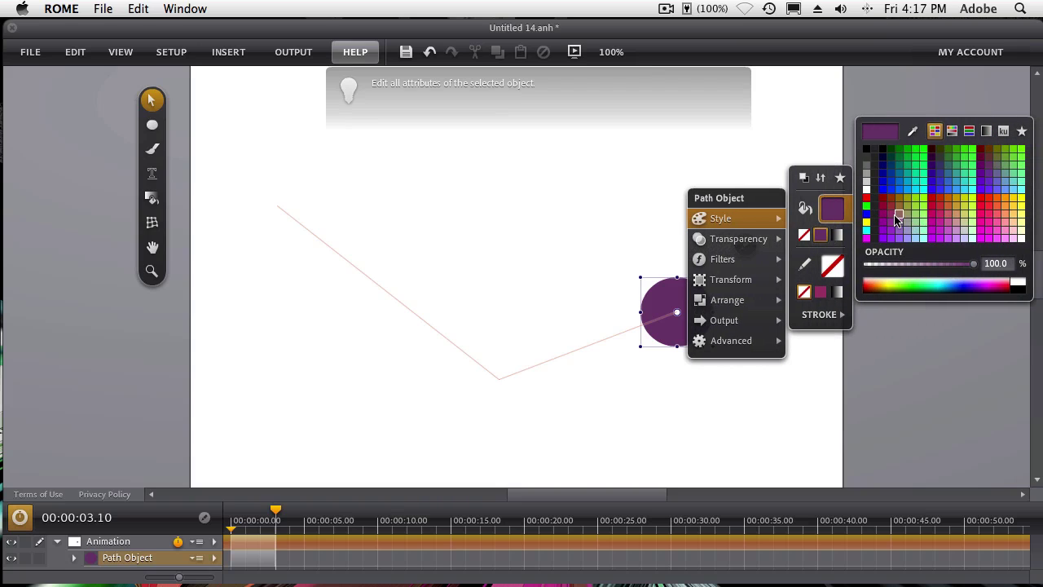
click(981, 217)
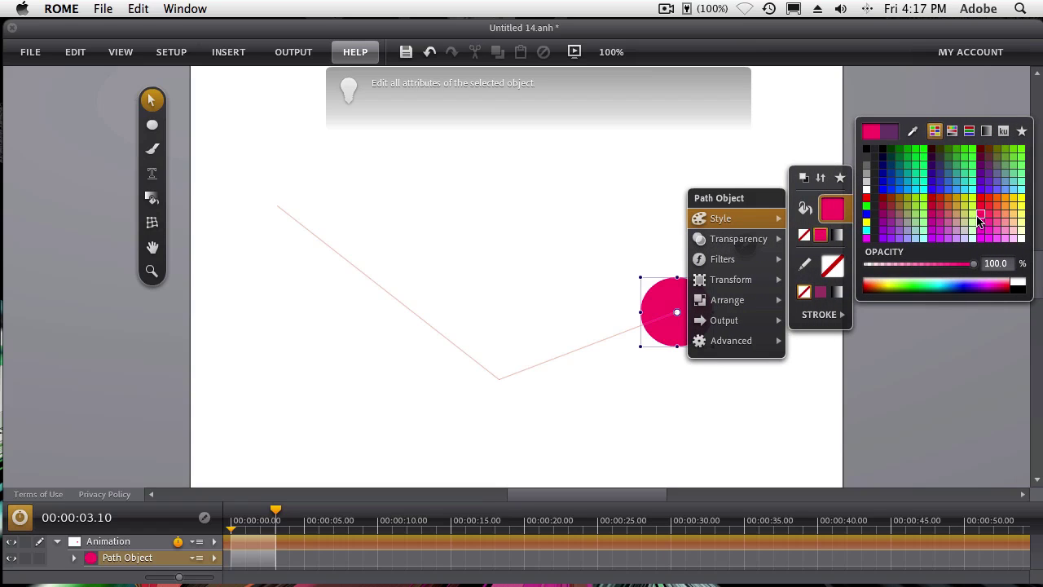
click(981, 202)
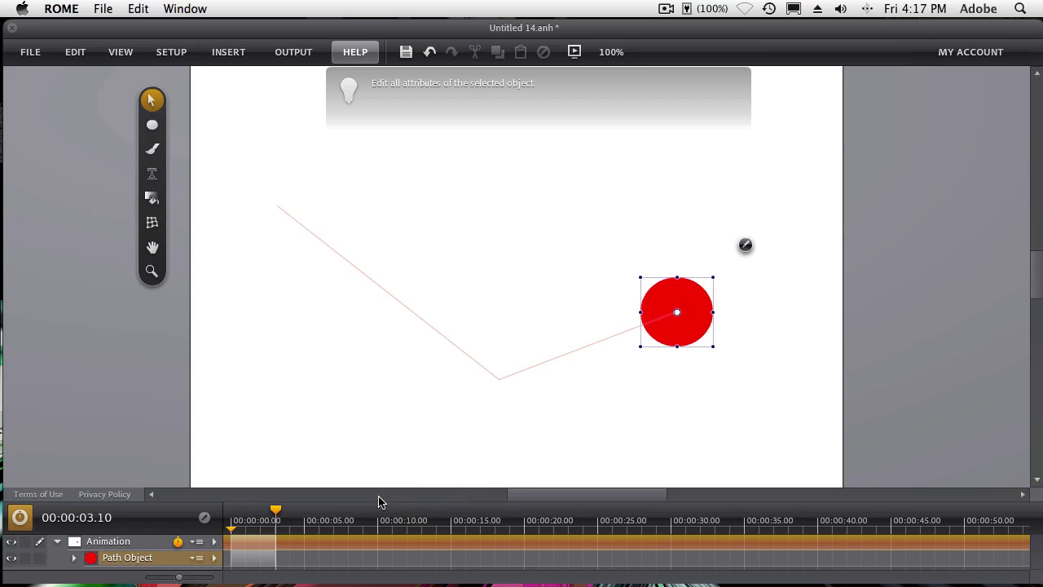
click(611, 51)
click(574, 51)
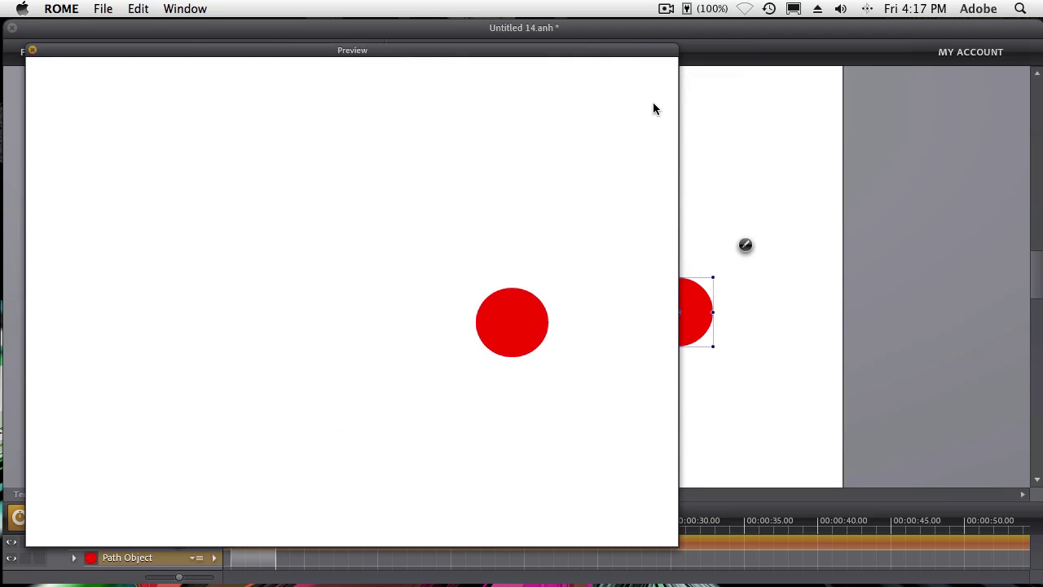
click(33, 52)
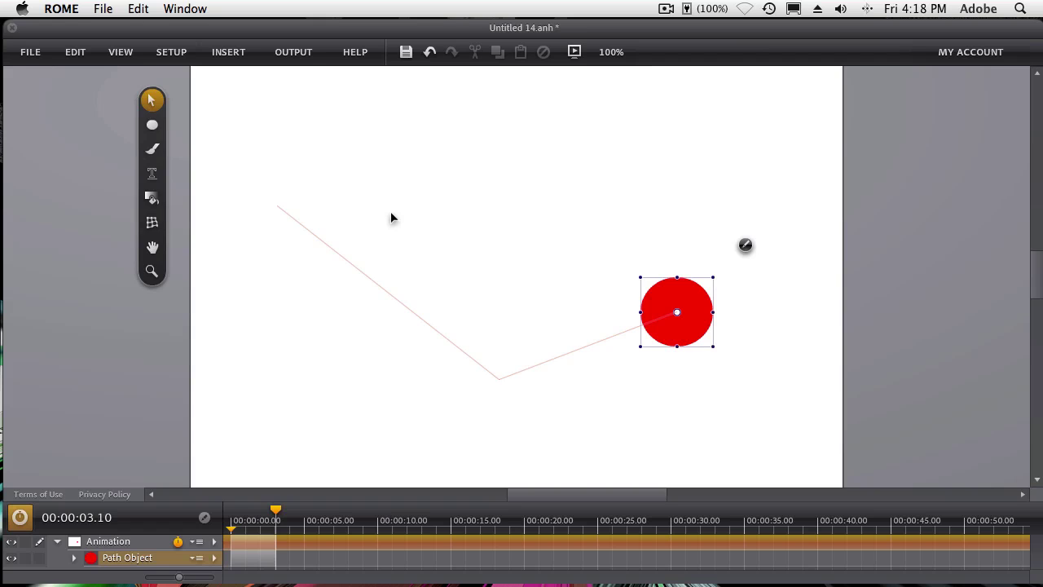
Delete the red circle and rewind the playhead to the start
click(648, 303)
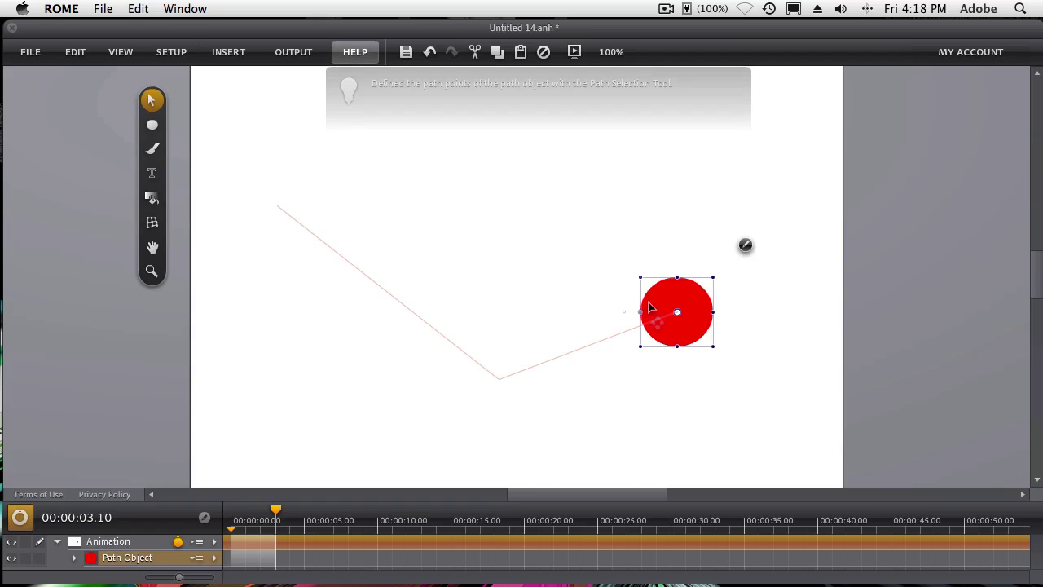
key(Delete)
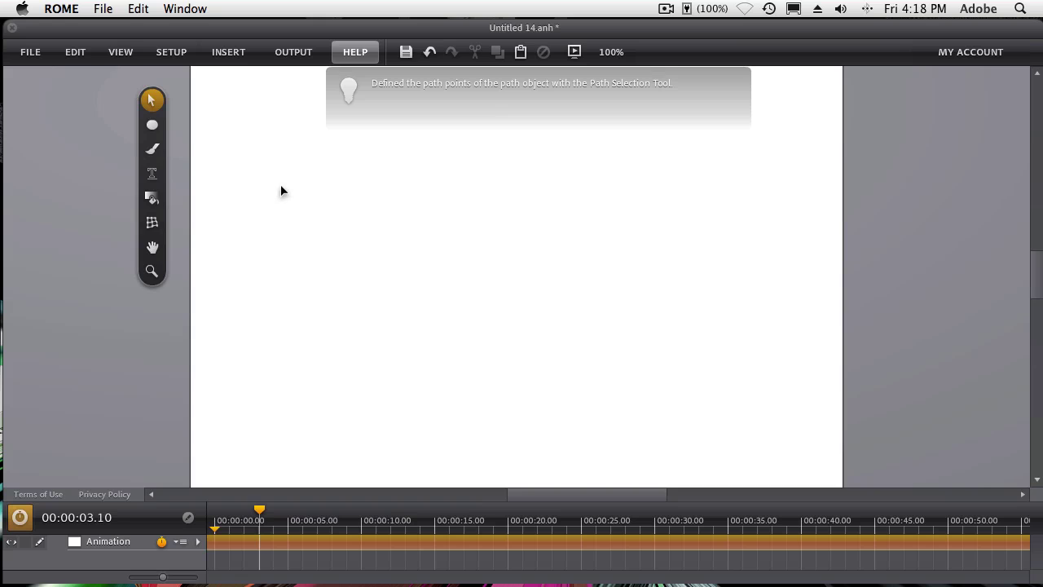
drag(261, 518, 214, 519)
Insert Dianthus11.JPG, resize it, and shrink it into the stage's lower-left corner
click(37, 51)
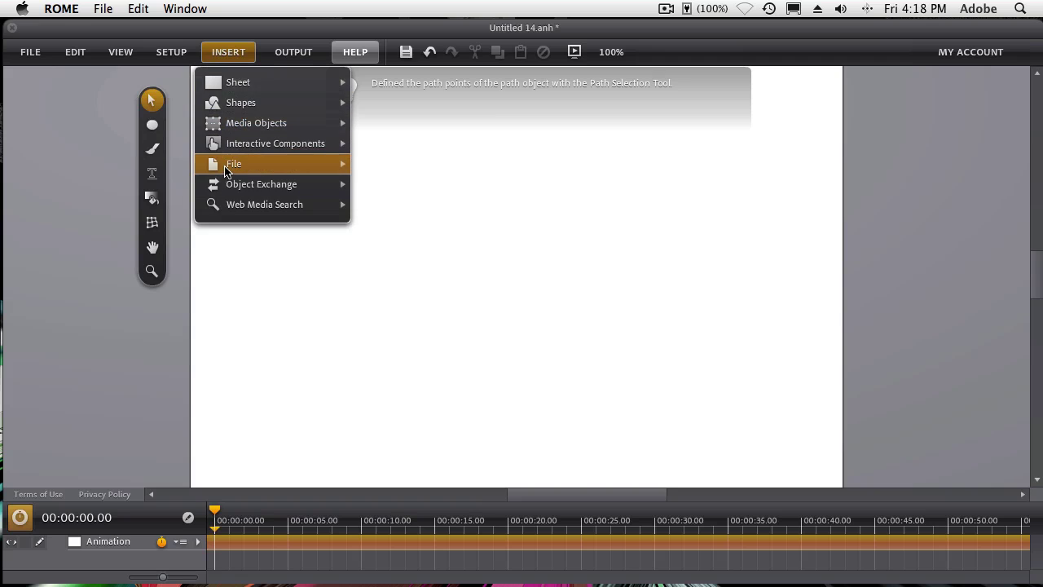
mouse_move(229, 170)
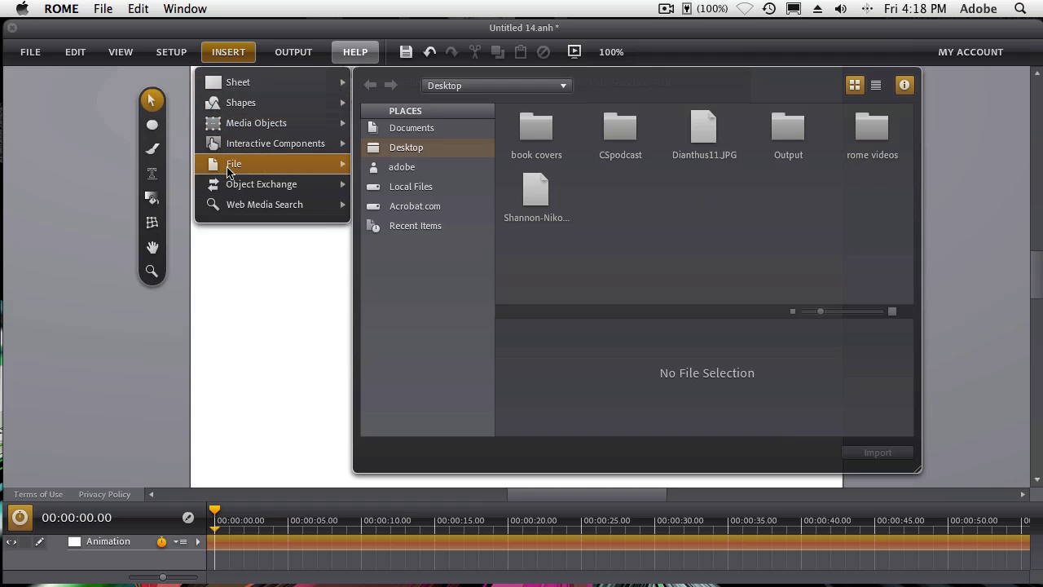
double_click(700, 148)
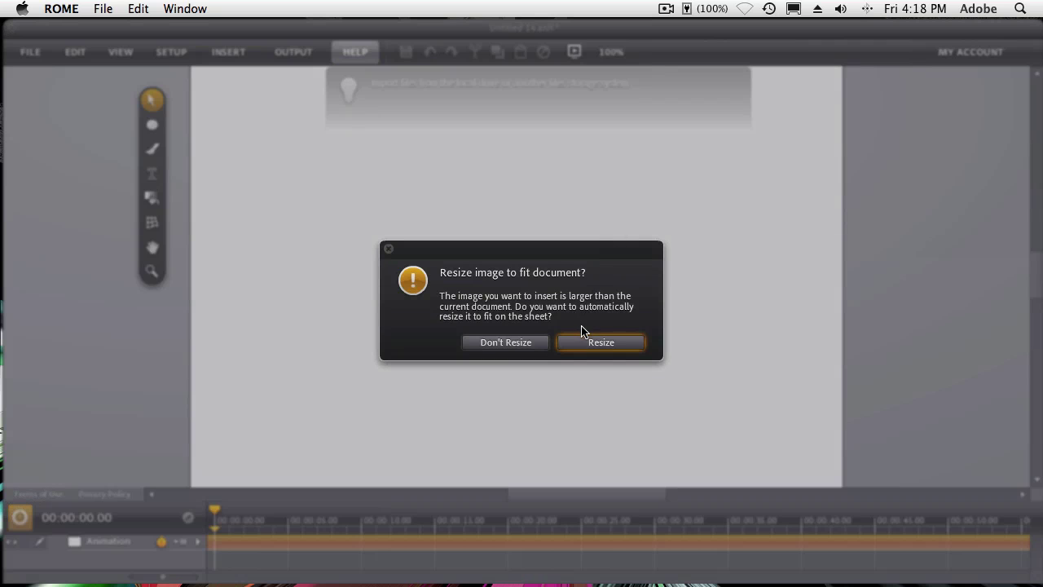
click(630, 346)
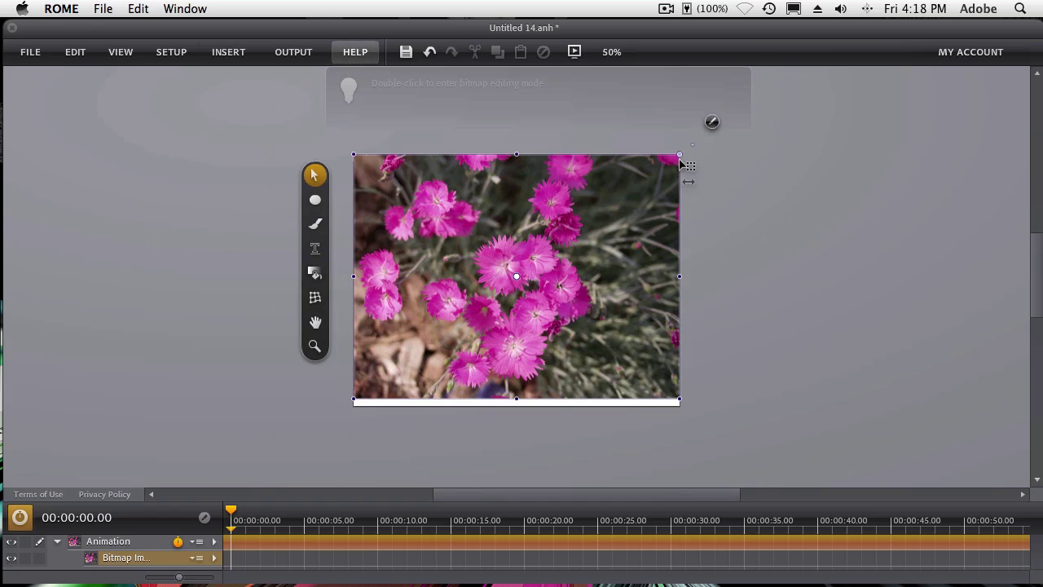
drag(679, 156, 468, 332)
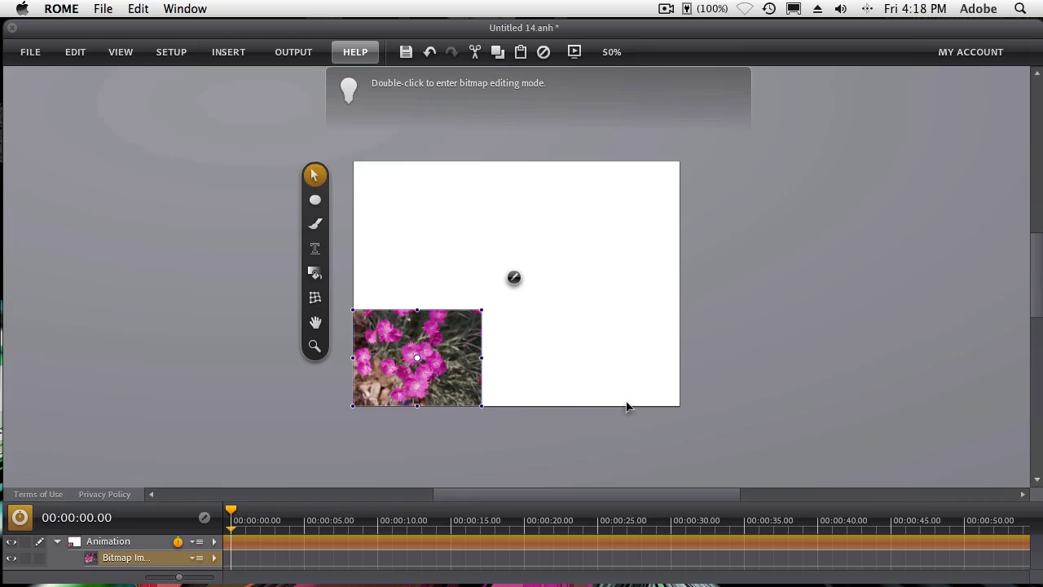
Zoom the canvas to 75% and set the flower photo's starting opacity to 0%
click(610, 51)
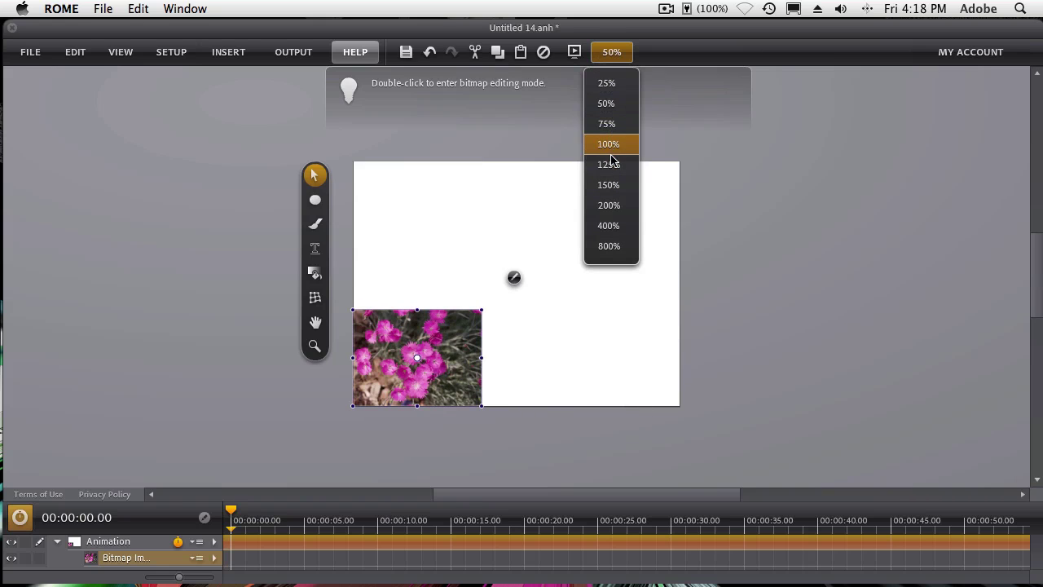
click(611, 130)
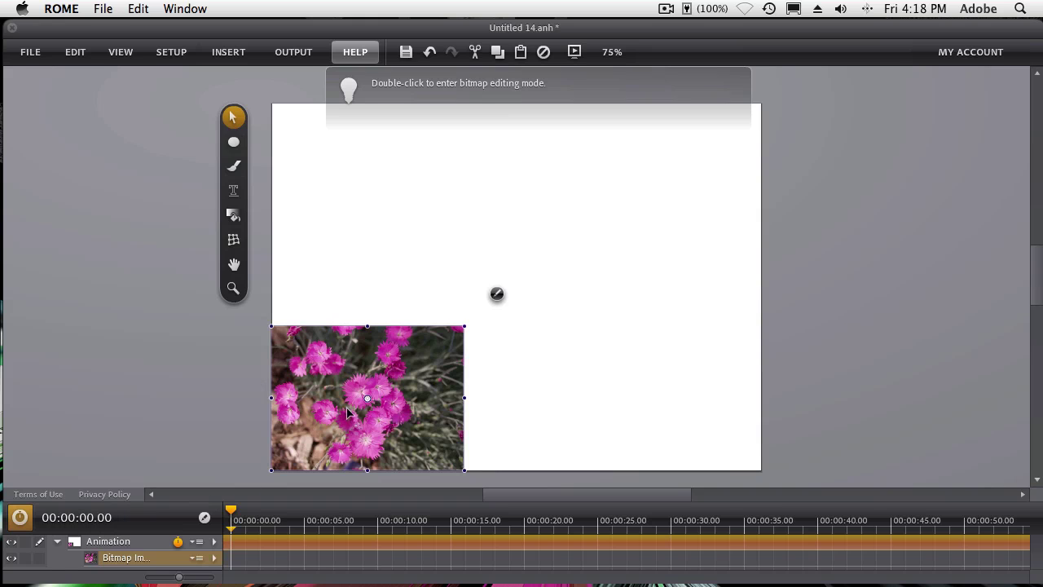
click(497, 293)
click(559, 275)
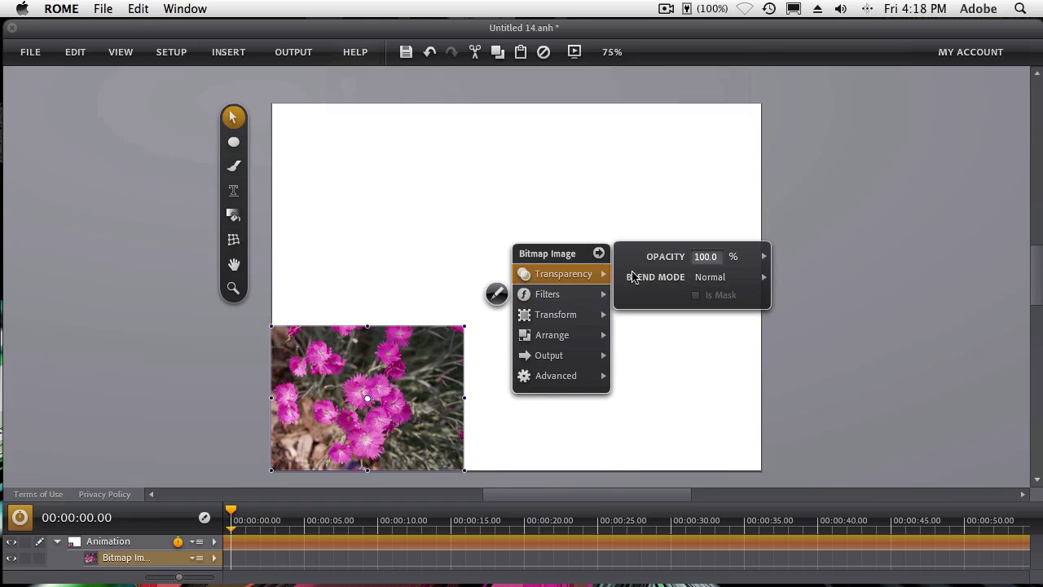
click(710, 277)
click(761, 256)
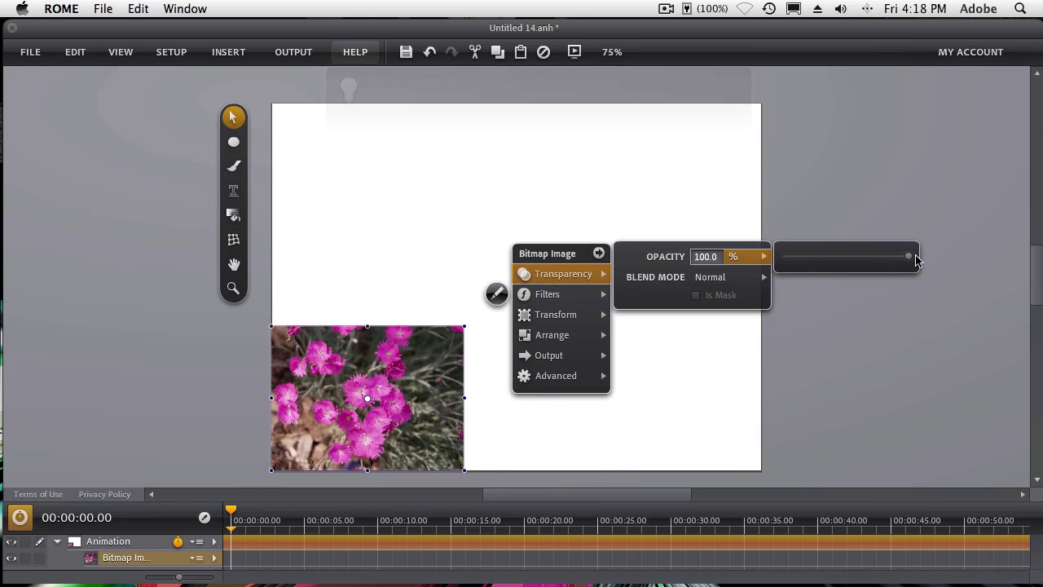
drag(909, 258, 764, 305)
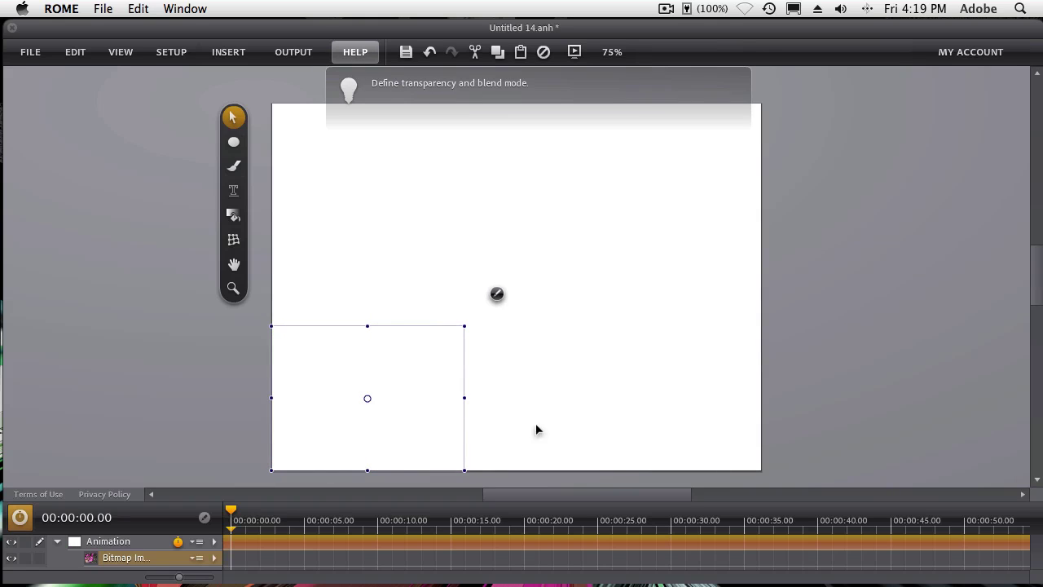
At 2 seconds, move the photo to the lower-right corner with 100% opacity
drag(234, 514, 238, 513)
drag(245, 511, 261, 518)
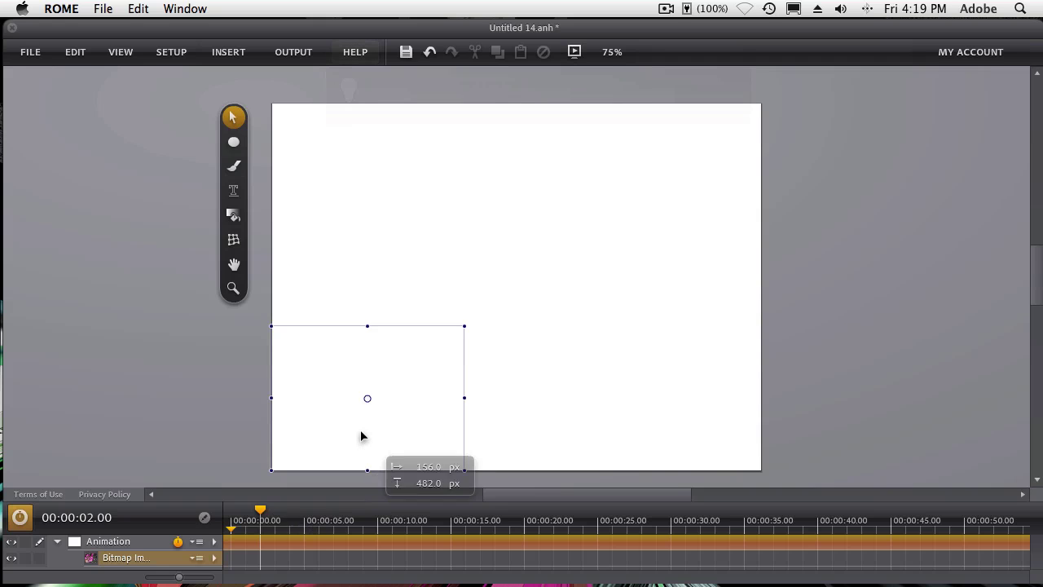
drag(363, 436, 660, 435)
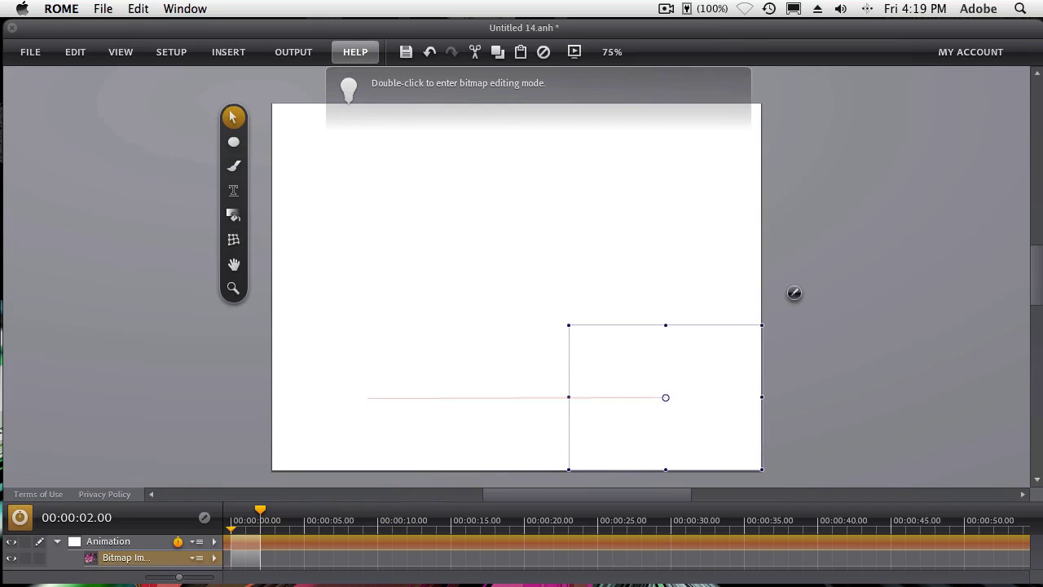
click(794, 293)
click(847, 272)
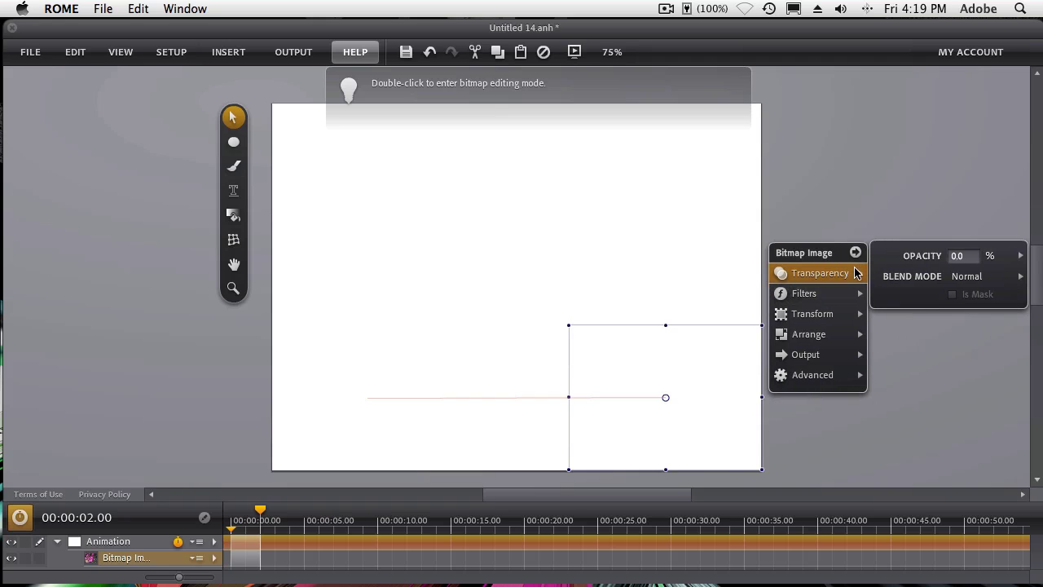
click(989, 255)
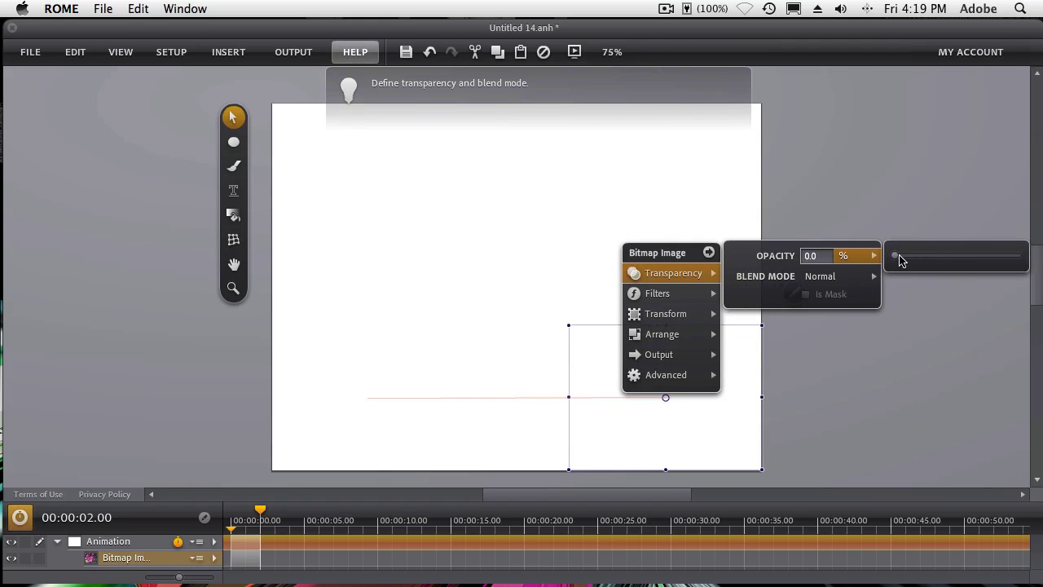
drag(896, 259, 1022, 257)
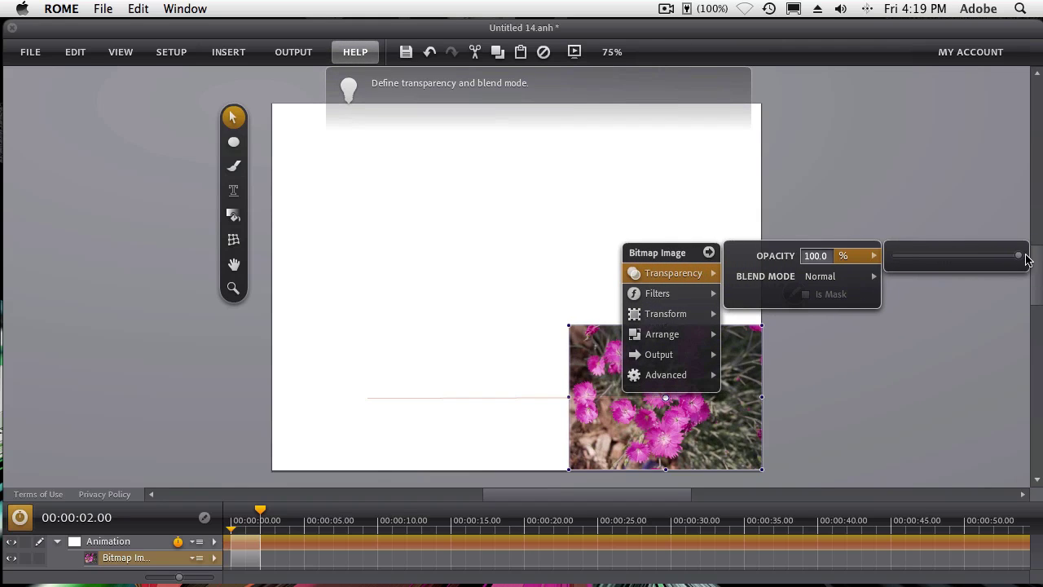
click(565, 192)
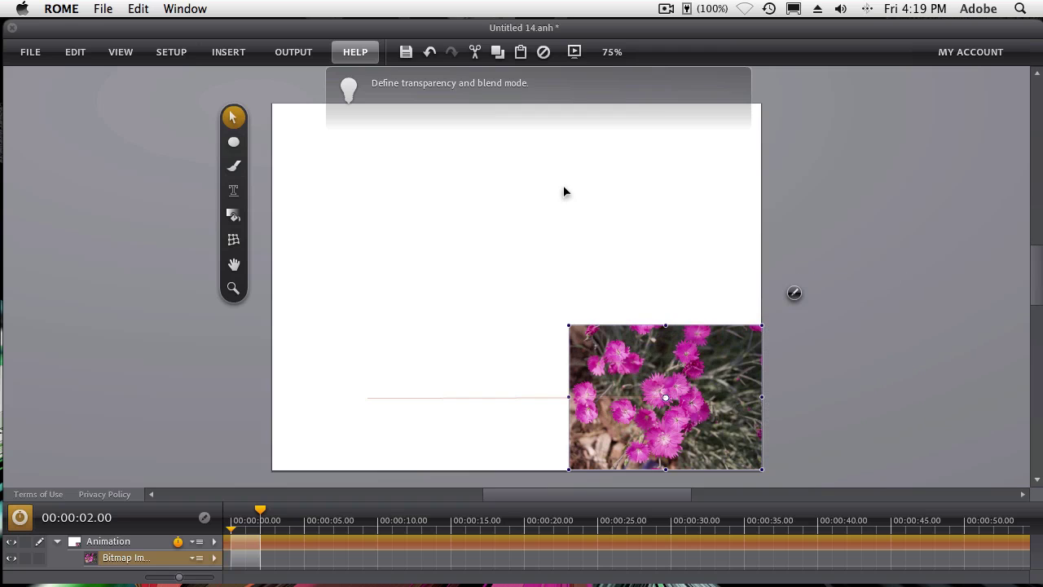
click(574, 52)
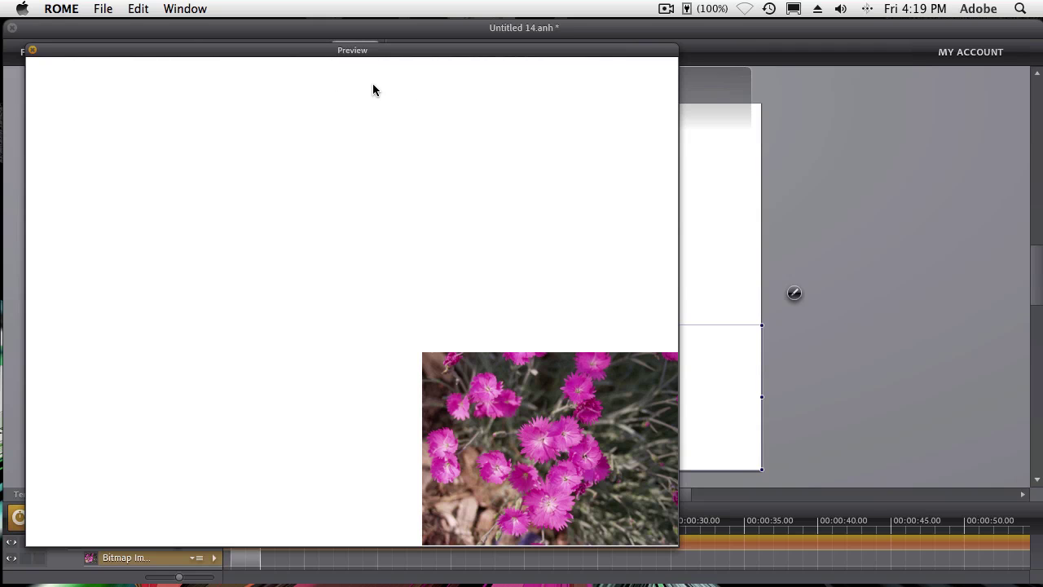
click(34, 52)
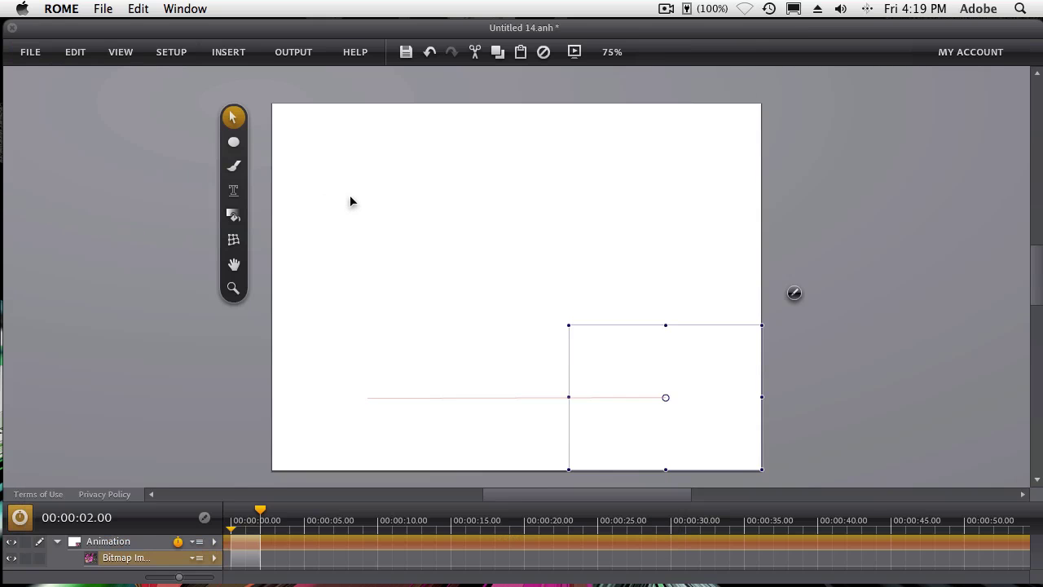
Choose the Animation Selection Tool from the Selection tool flyout to show the photo's motion path
click(235, 118)
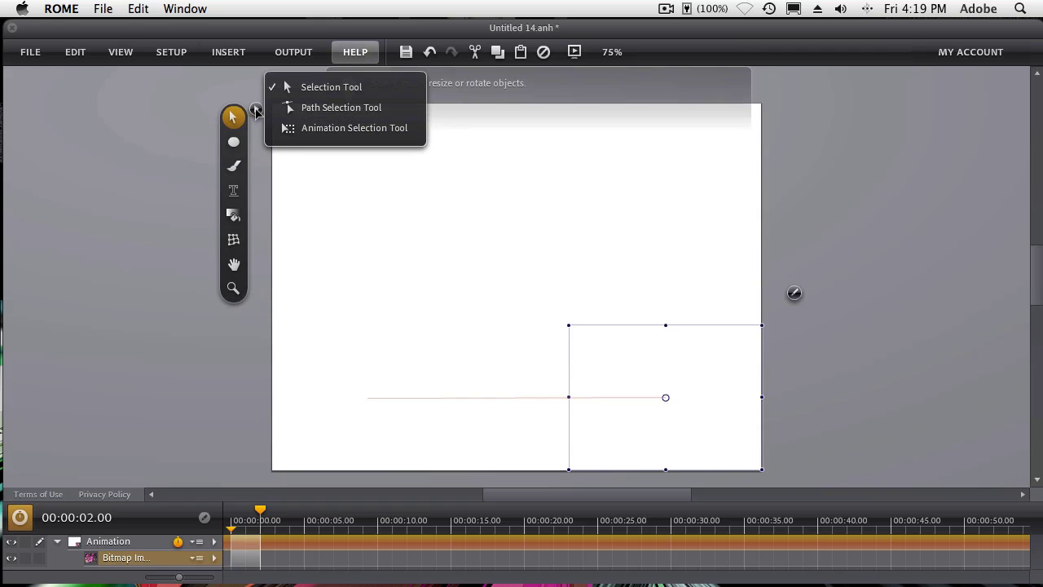
click(318, 137)
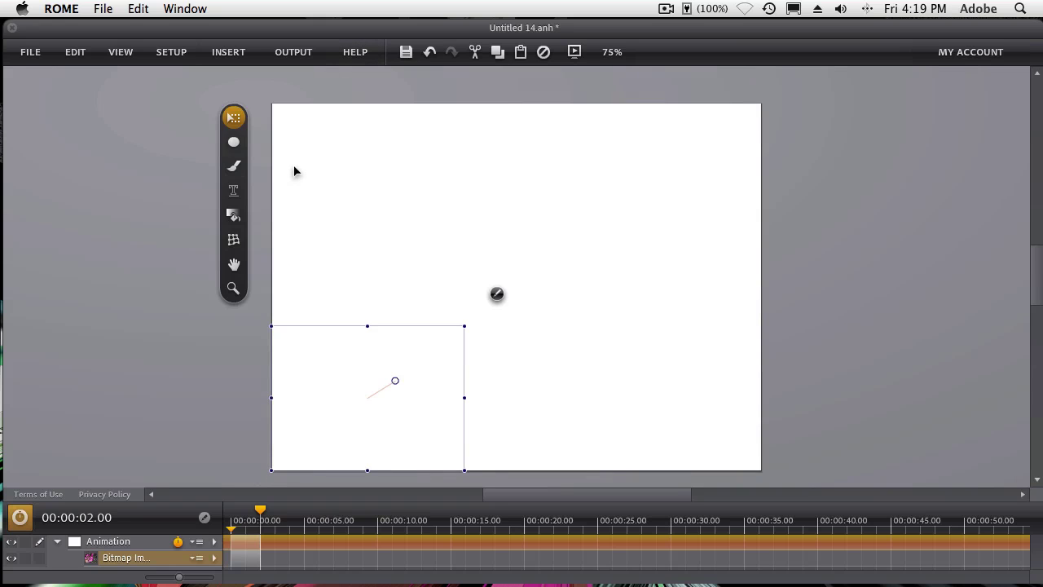
click(291, 64)
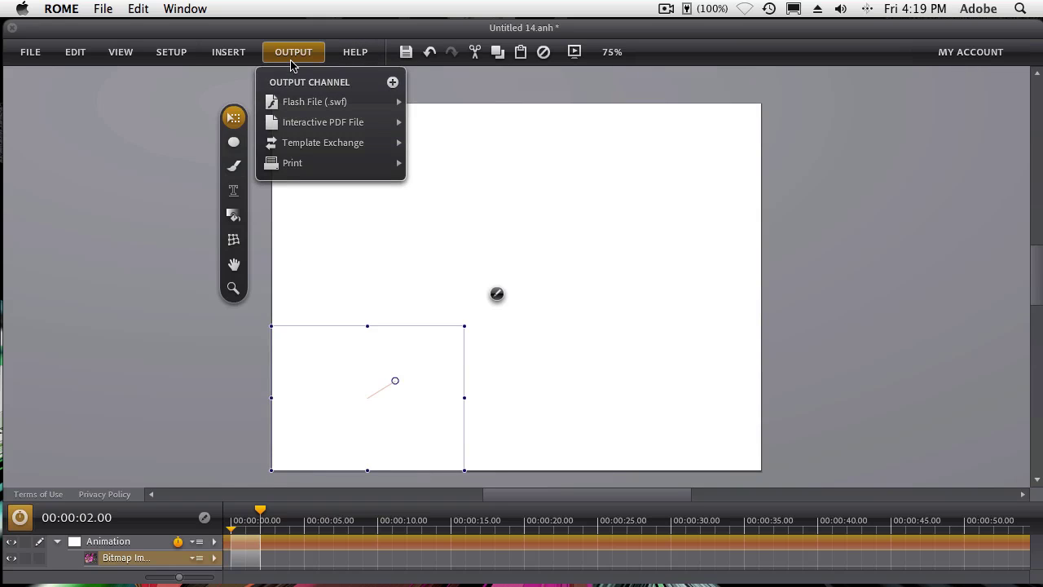
click(298, 102)
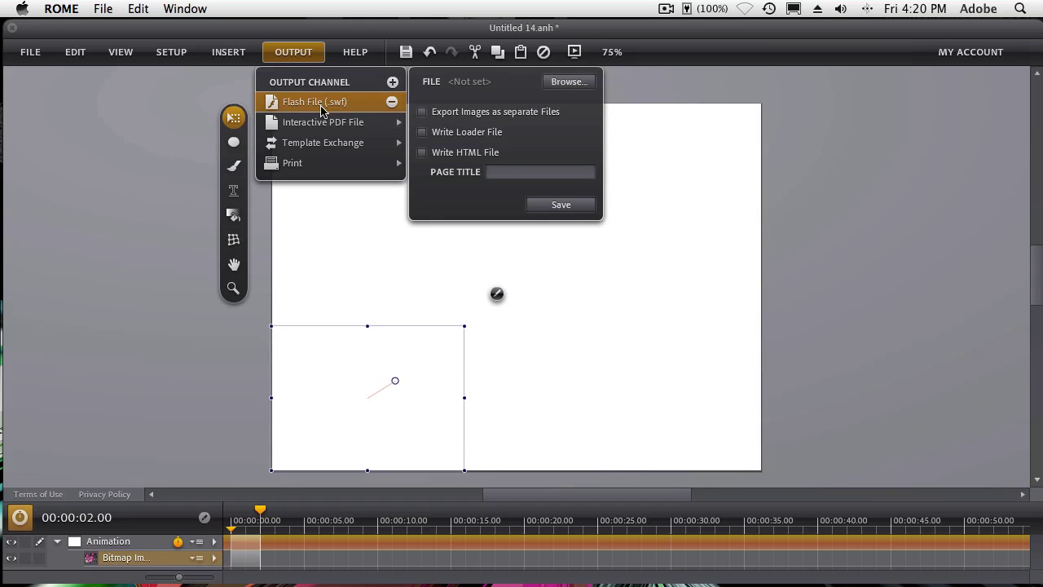
click(318, 122)
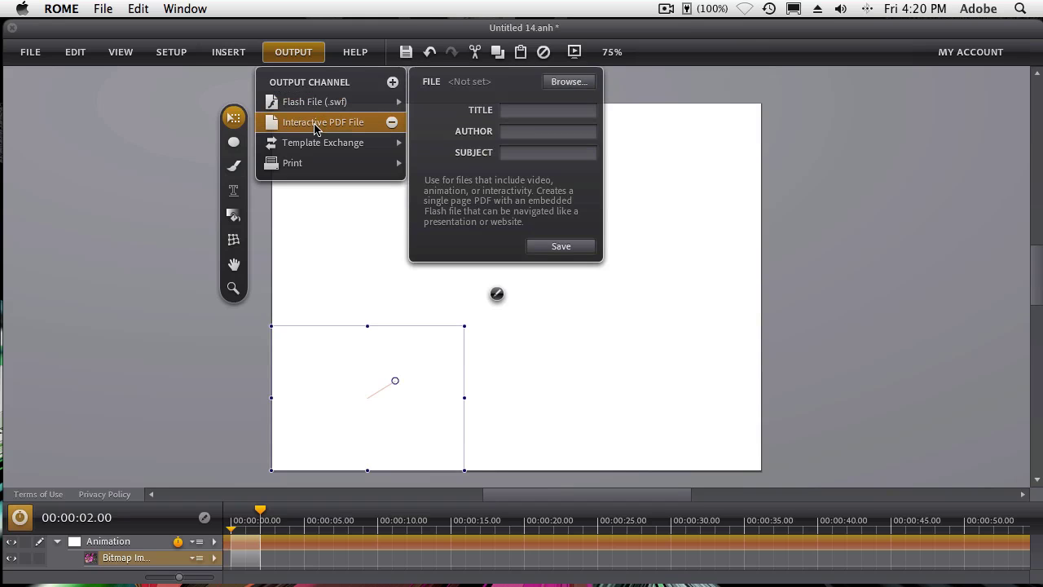
click(360, 209)
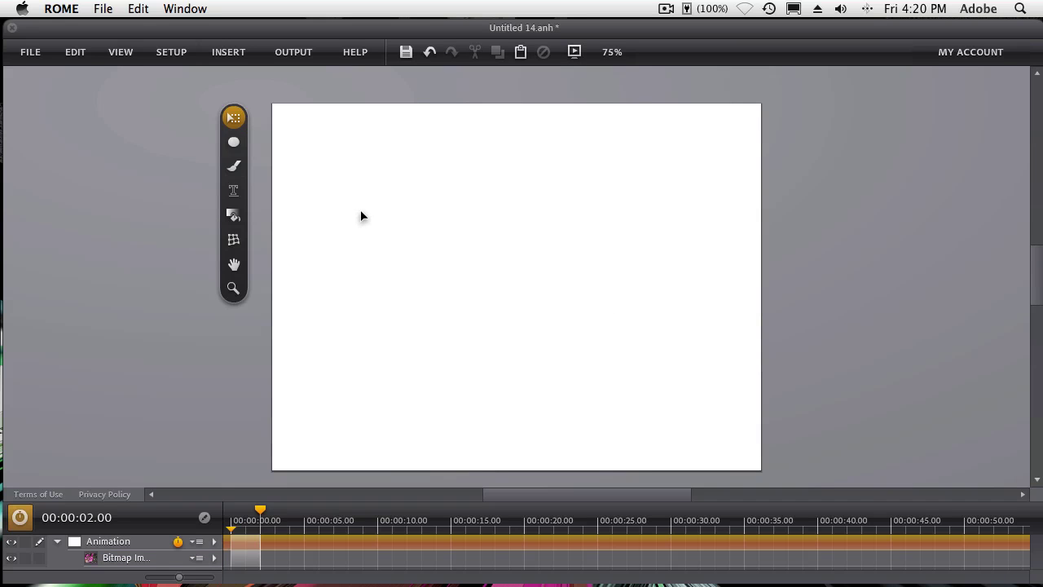